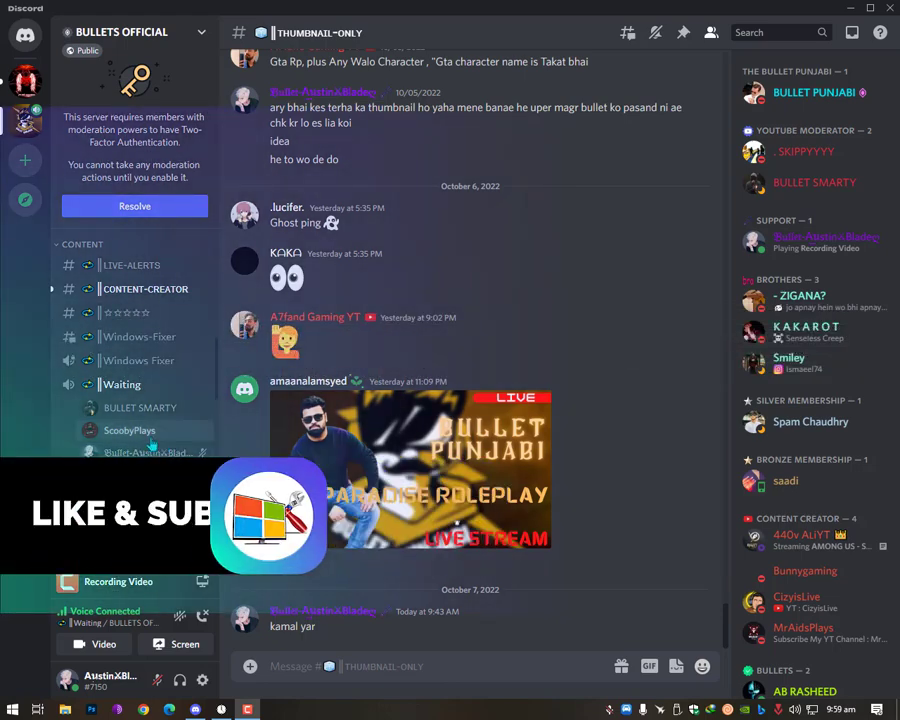
Go to Discord's Voice & Video settings and keep Stereo Mix as the input device
click(203, 683)
scroll(140, 330, down, 3)
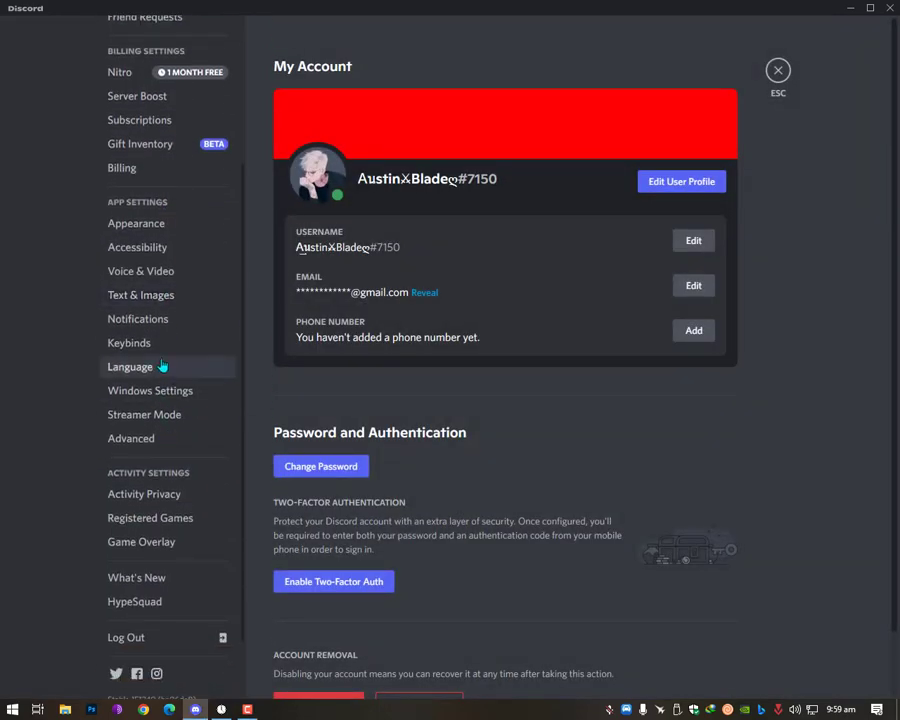
click(175, 274)
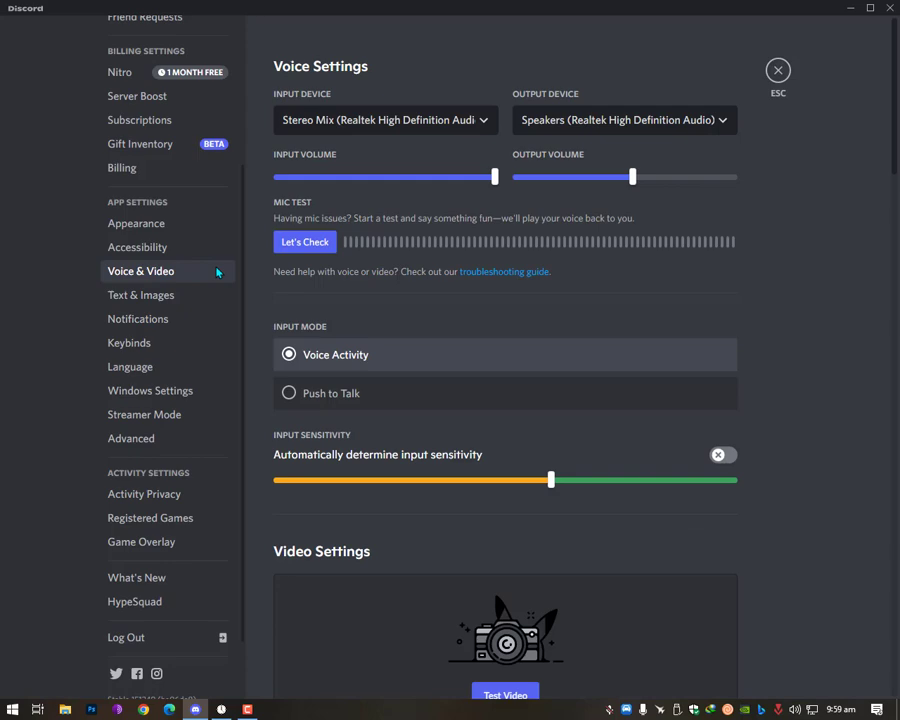
click(372, 122)
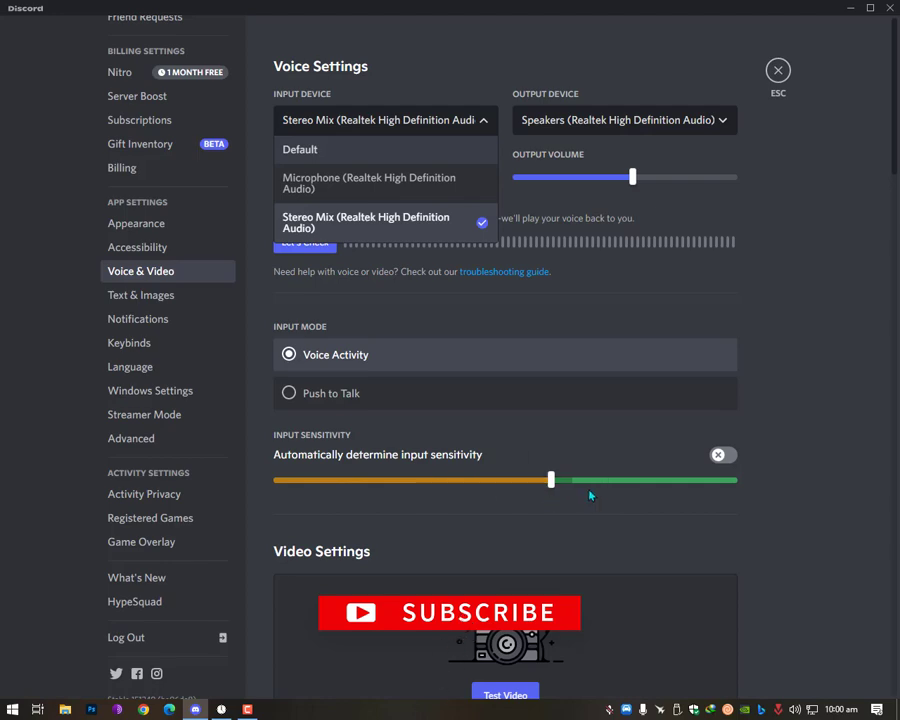
click(456, 226)
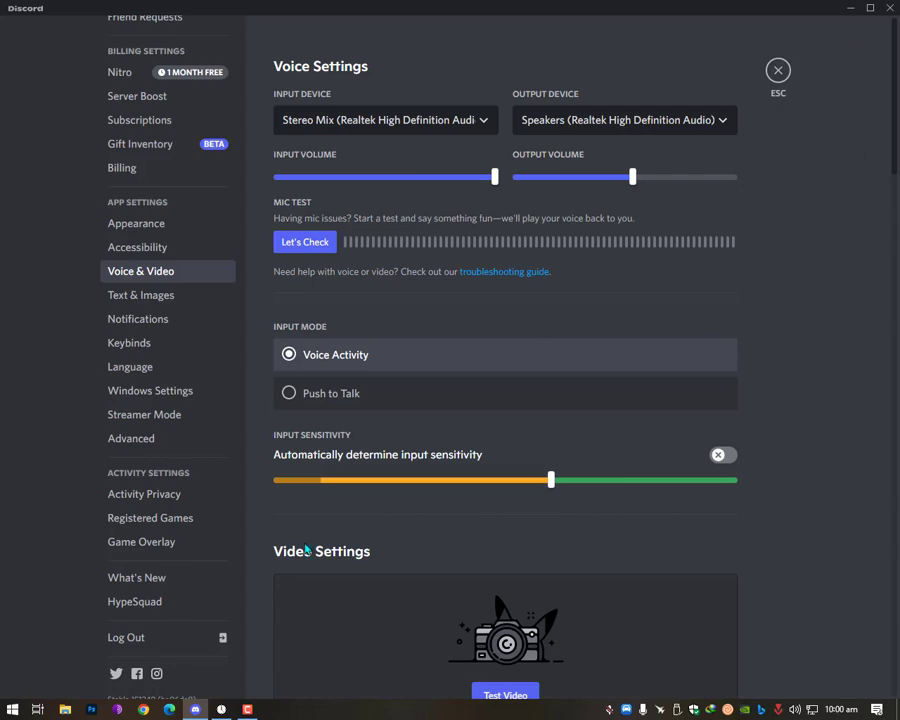
click(65, 709)
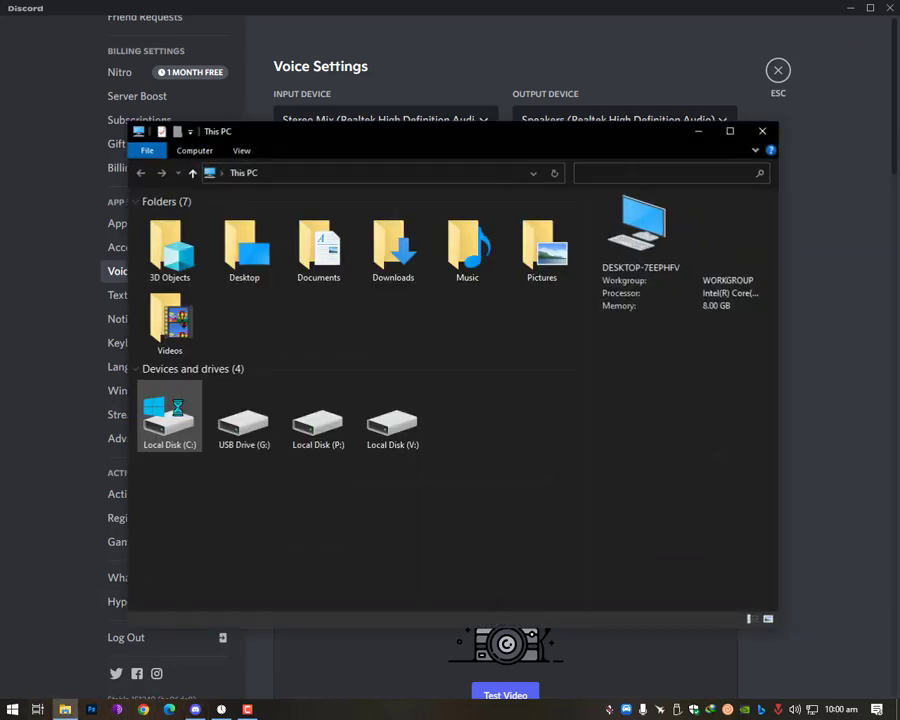
double_click(372, 440)
double_click(180, 262)
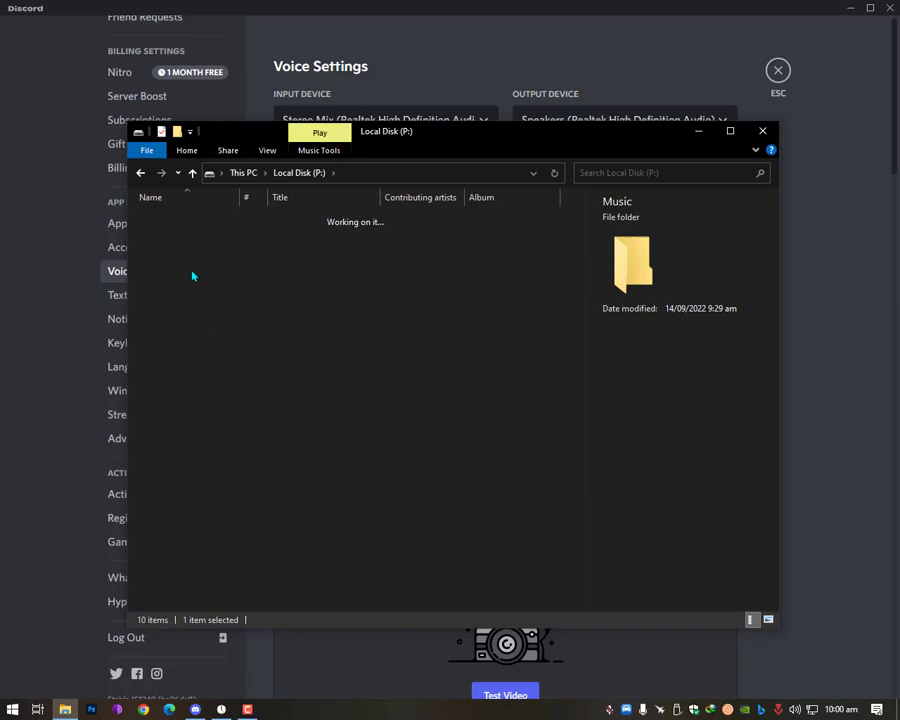
double_click(237, 336)
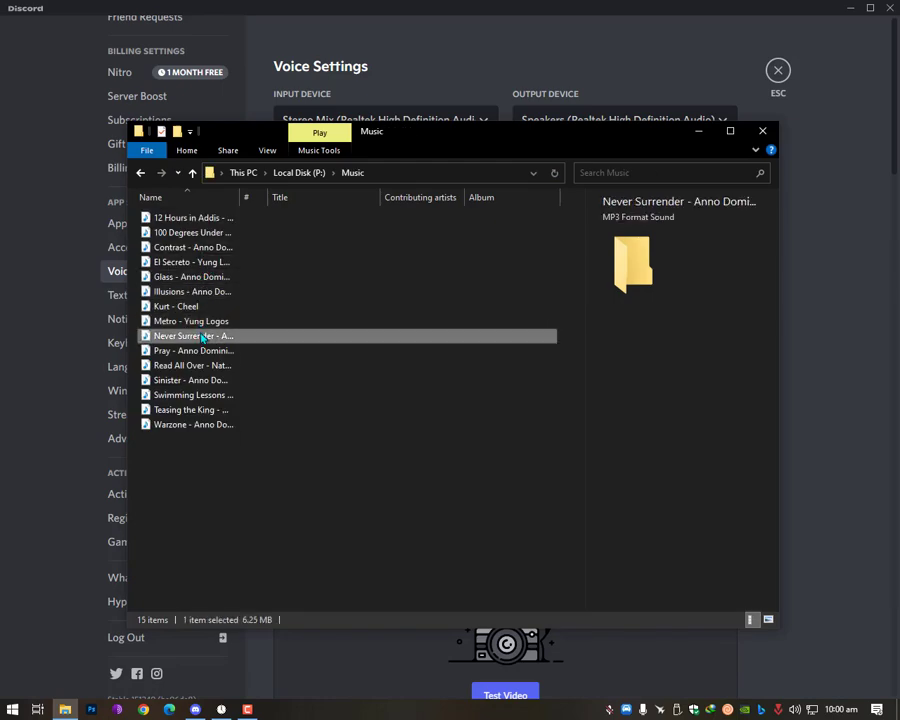
key(alt+F4)
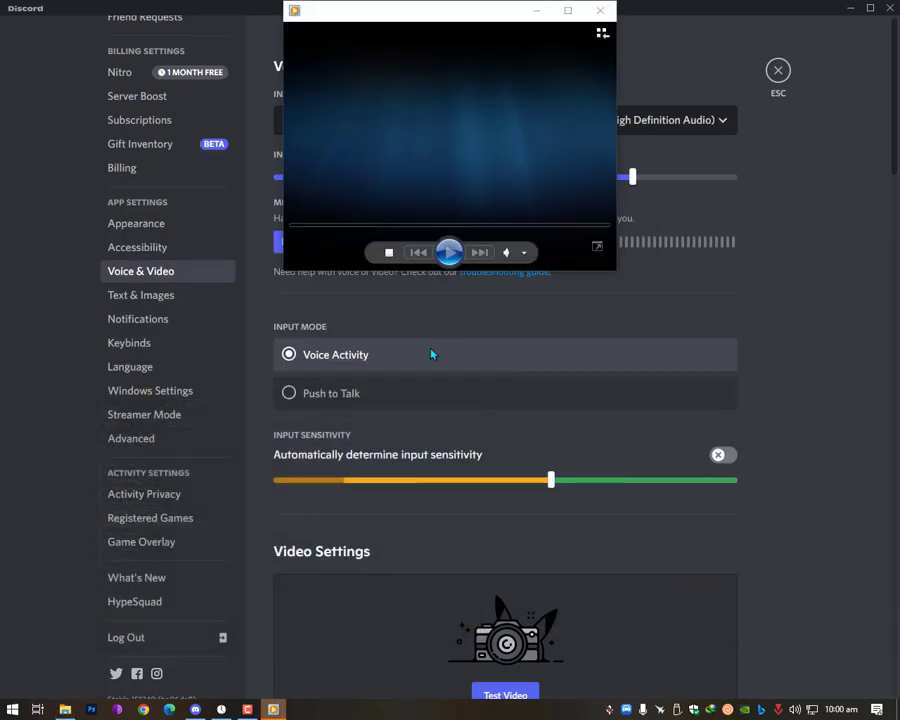
click(355, 226)
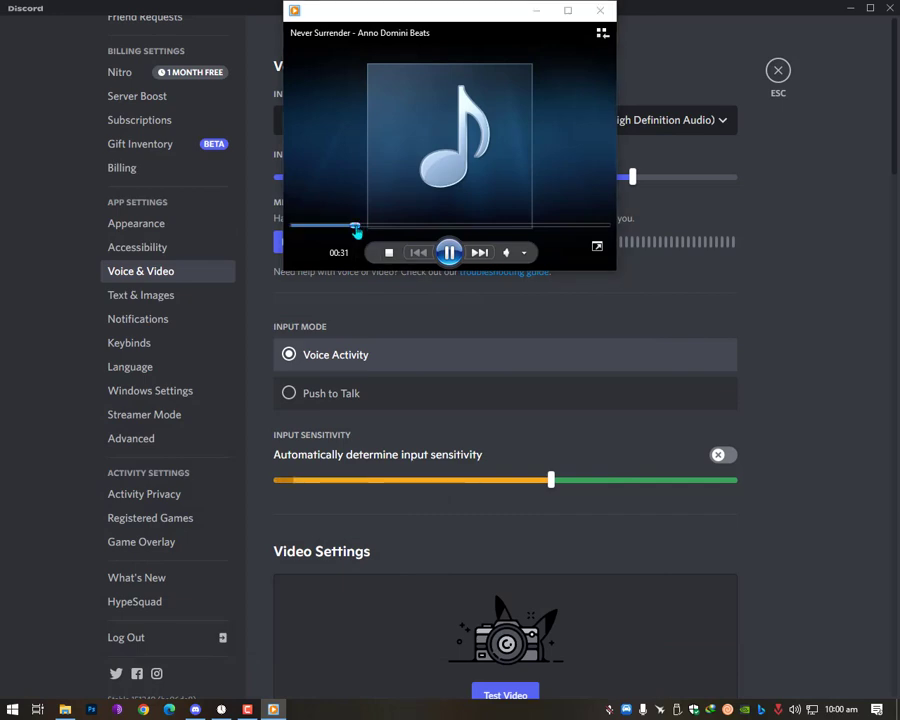
click(530, 252)
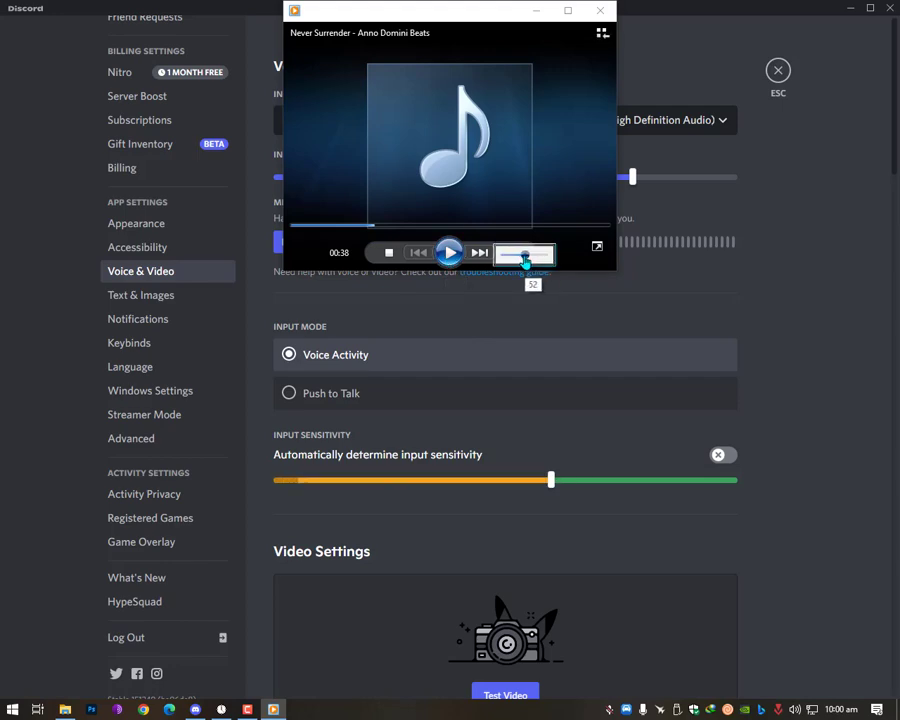
mouse_move(524, 262)
mouse_down()
mouse_move(498, 263)
mouse_move(547, 262)
mouse_up()
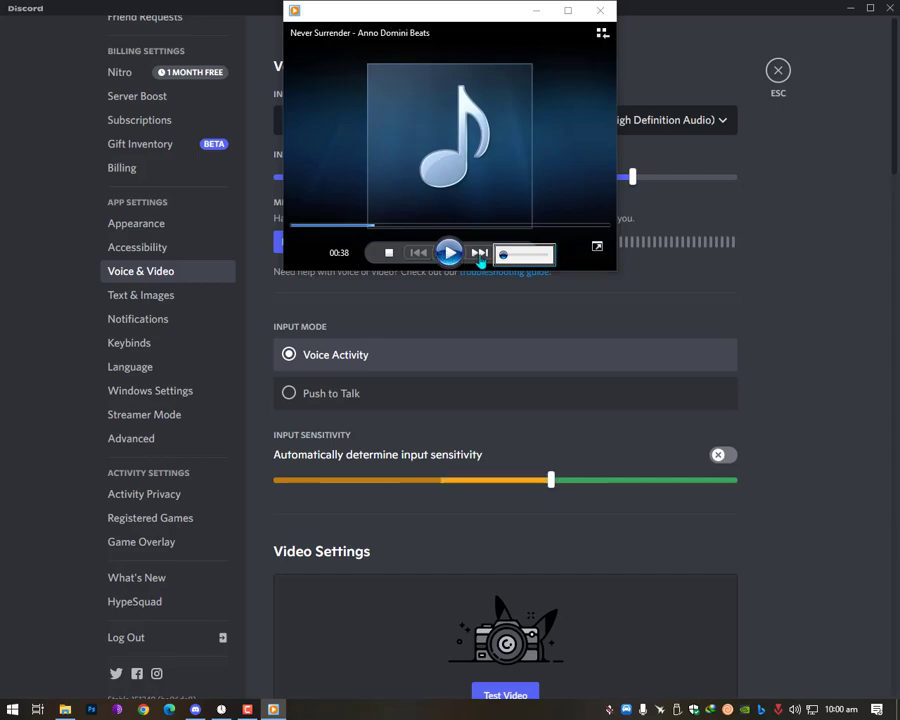
click(514, 256)
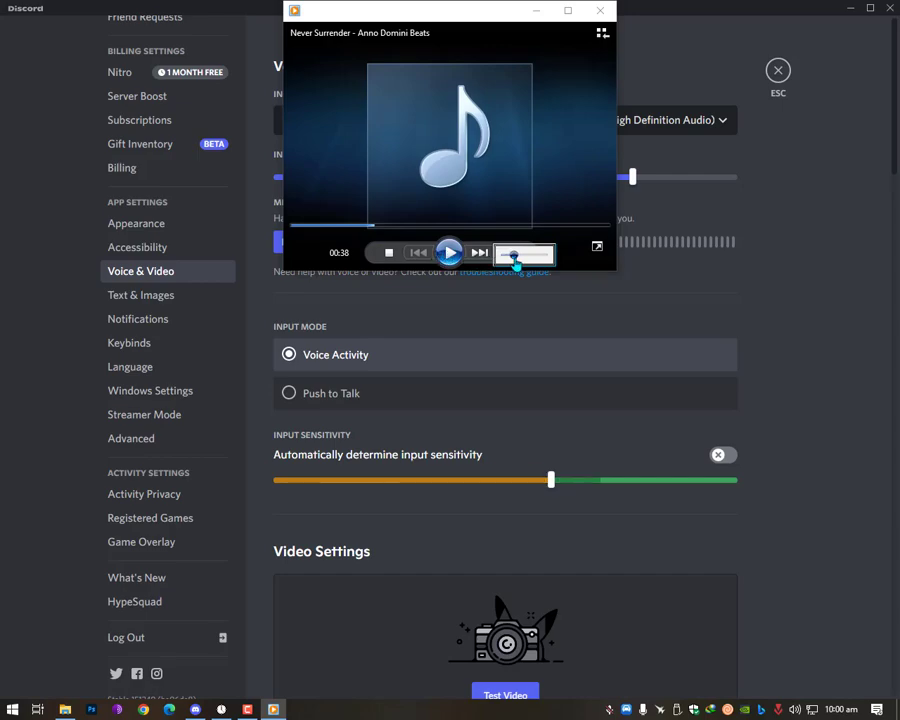
click(600, 10)
Minimize Discord and open Control Panel through a Windows search for 'contro'
click(890, 7)
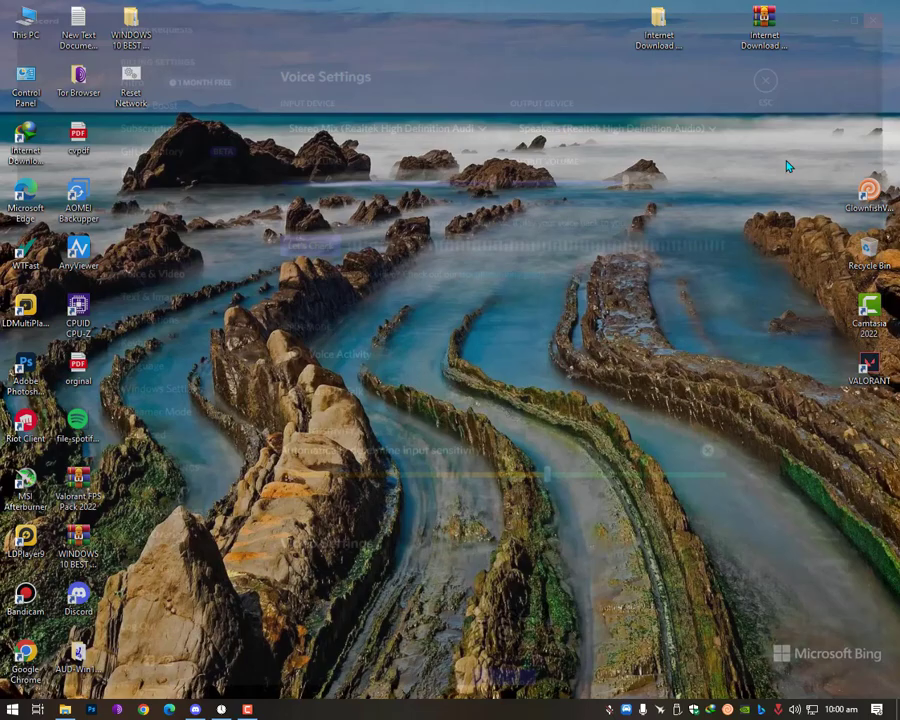
click(12, 709)
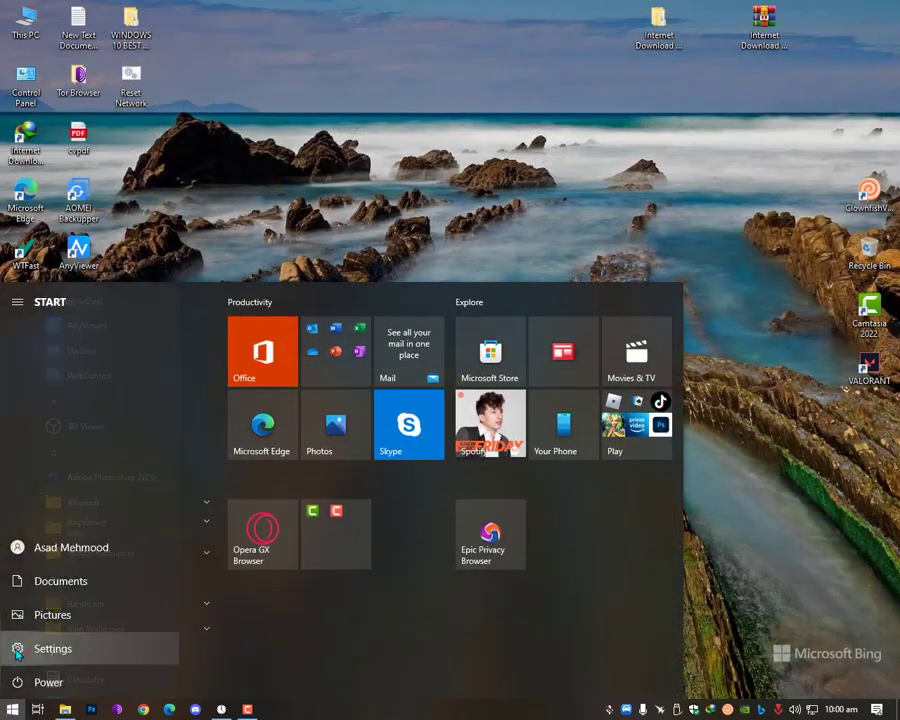
click(16, 650)
key(alt+F4)
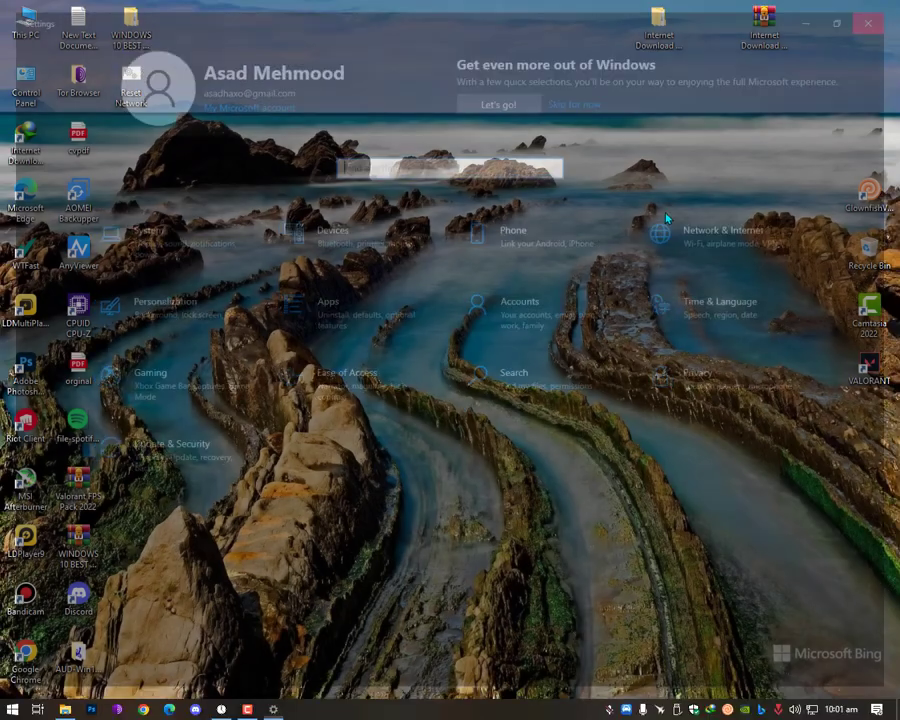
key(super)
text(contro)
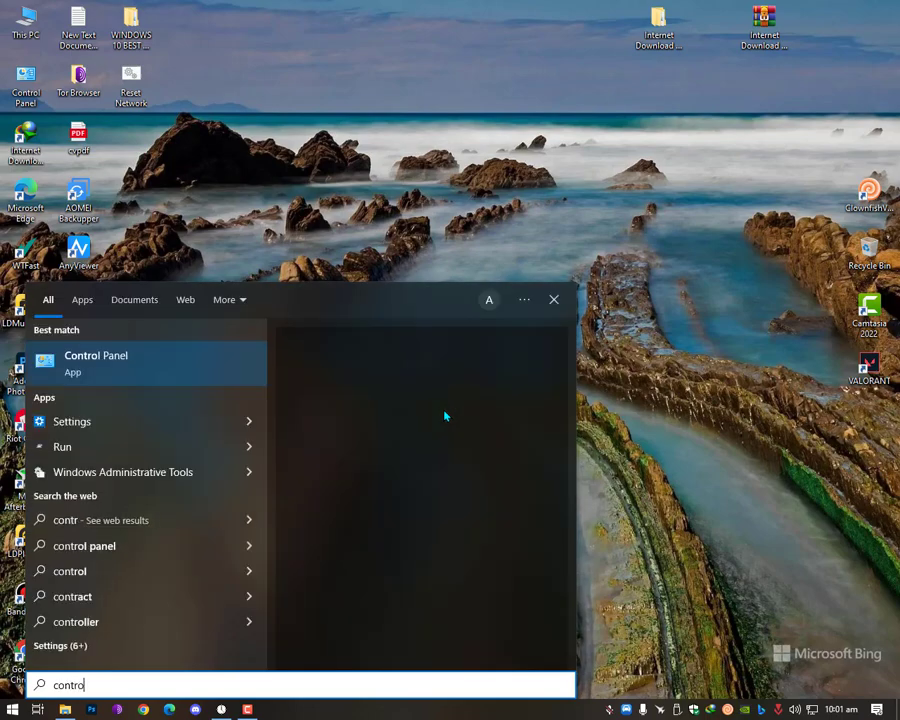
key(Return)
In the Sound dialog, check Stereo Mix under Recording, then bring up options for Speakers
click(252, 299)
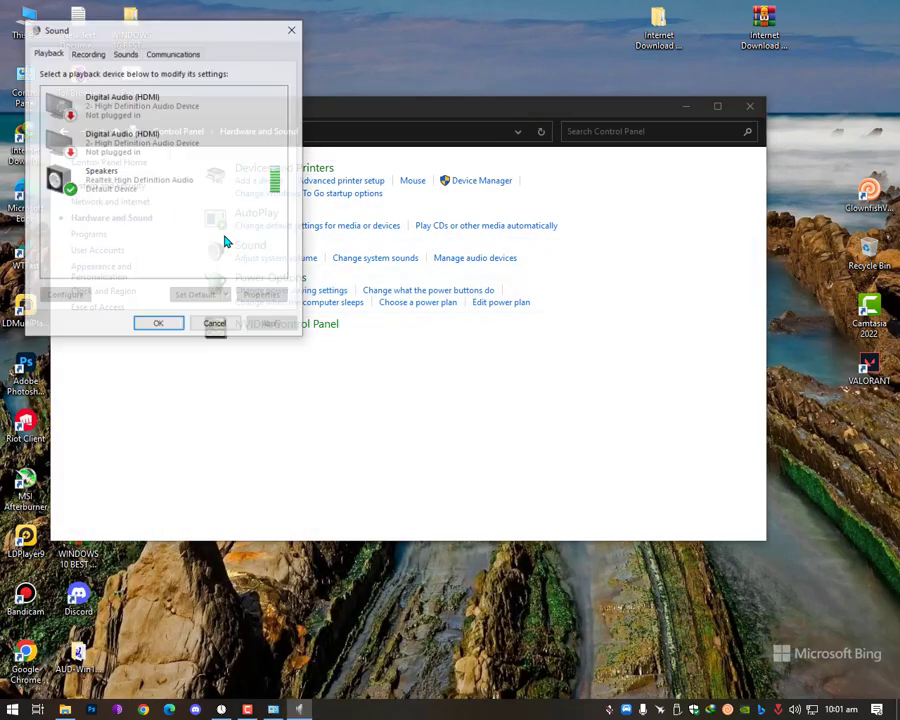
right_click(139, 185)
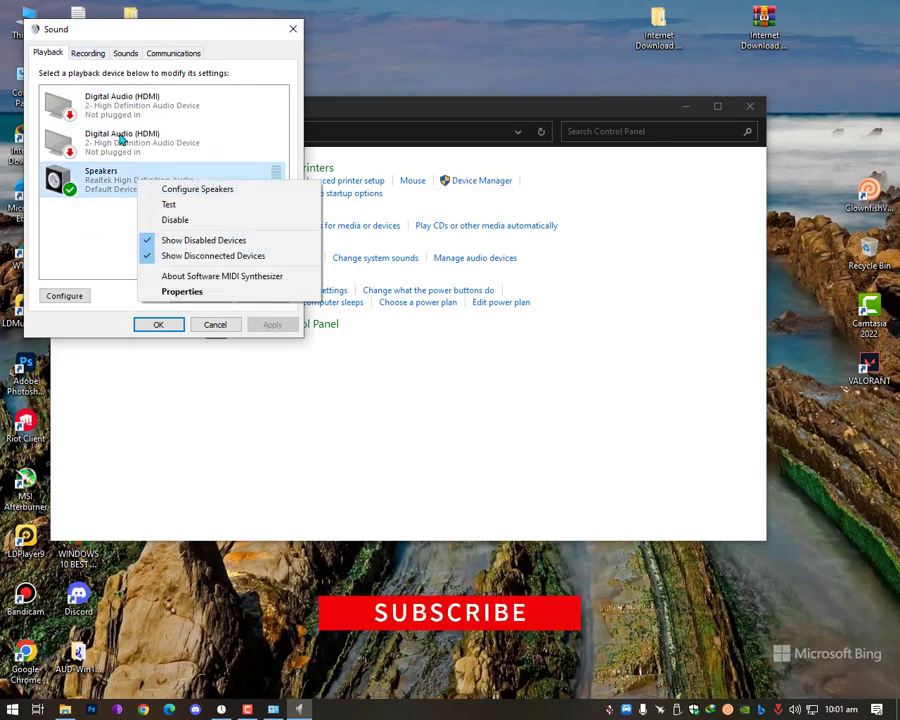
click(88, 53)
click(122, 180)
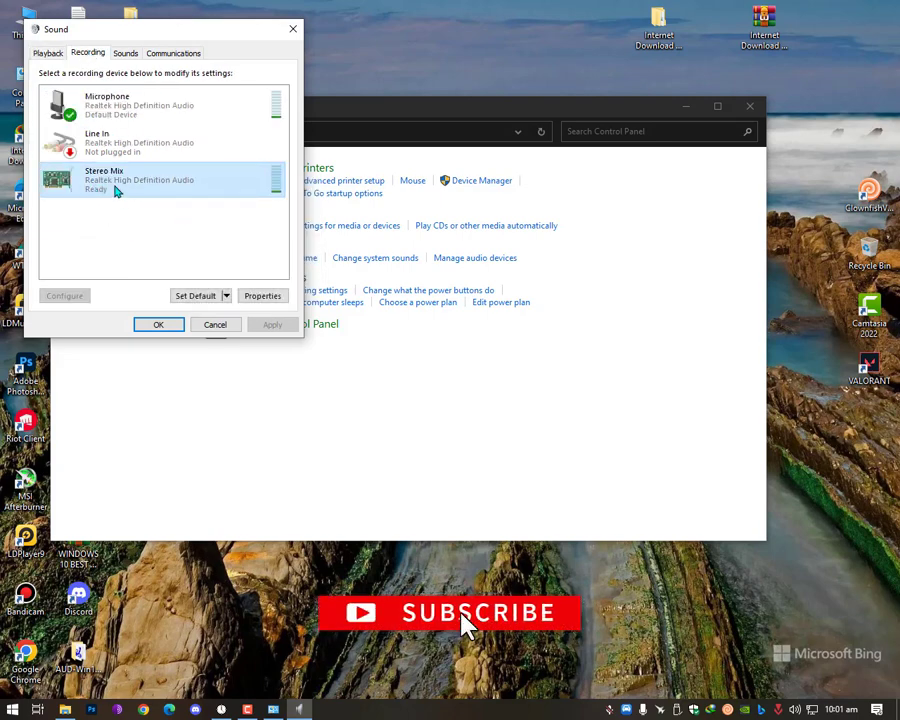
click(50, 53)
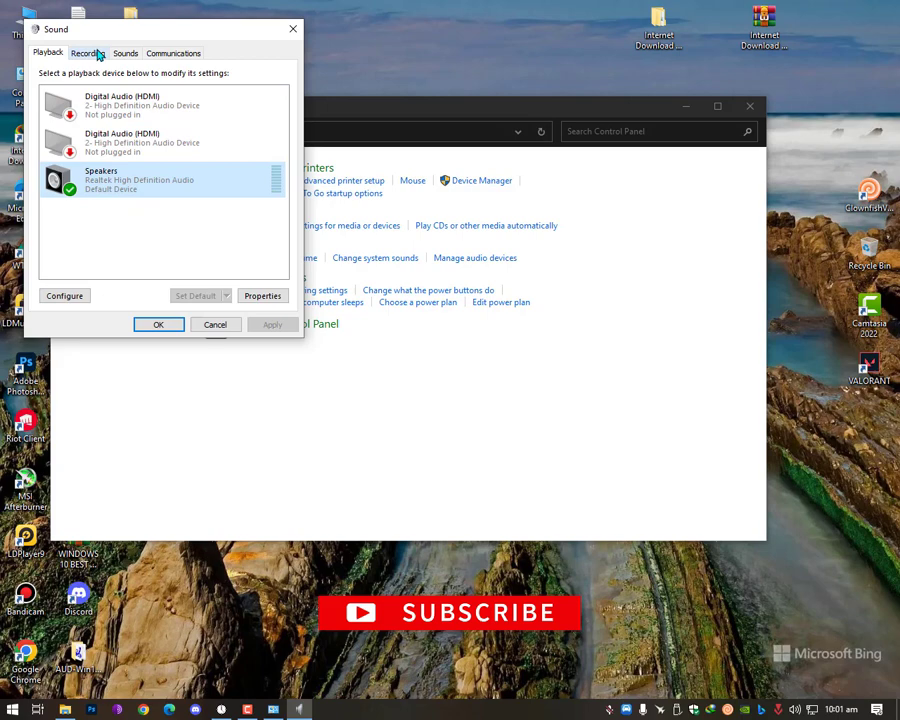
click(88, 53)
click(48, 53)
right_click(133, 179)
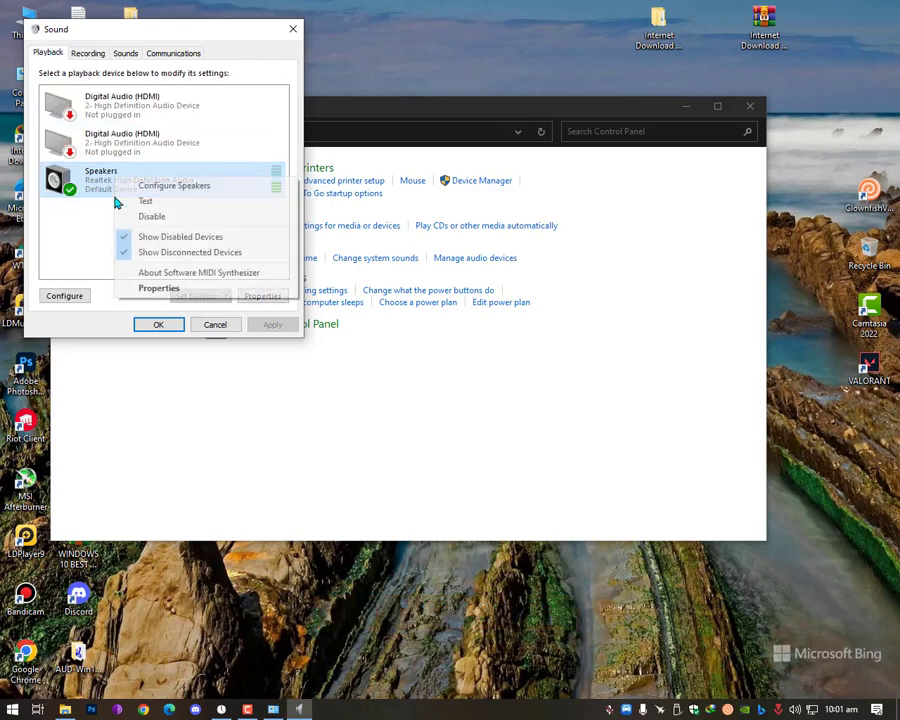
Review the Speakers input levels, close its properties, and return to the recording devices
click(159, 288)
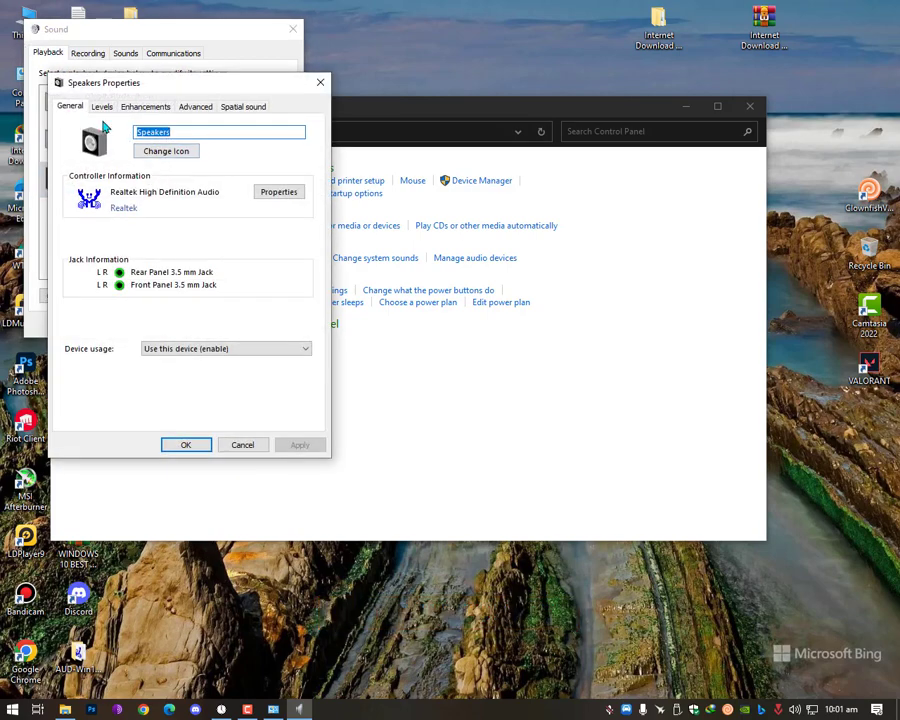
click(102, 106)
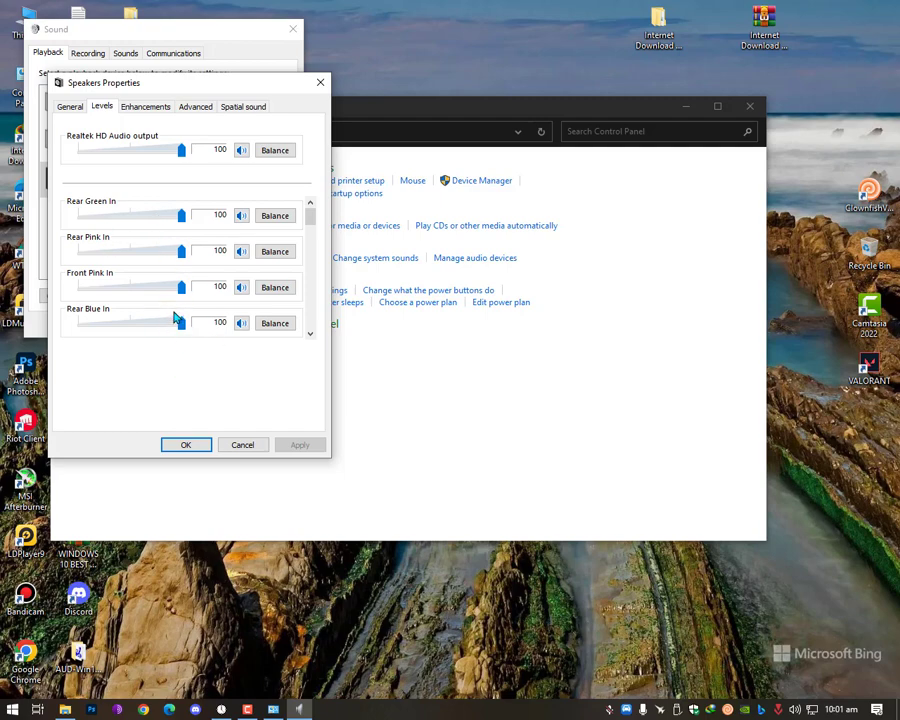
click(186, 442)
click(84, 53)
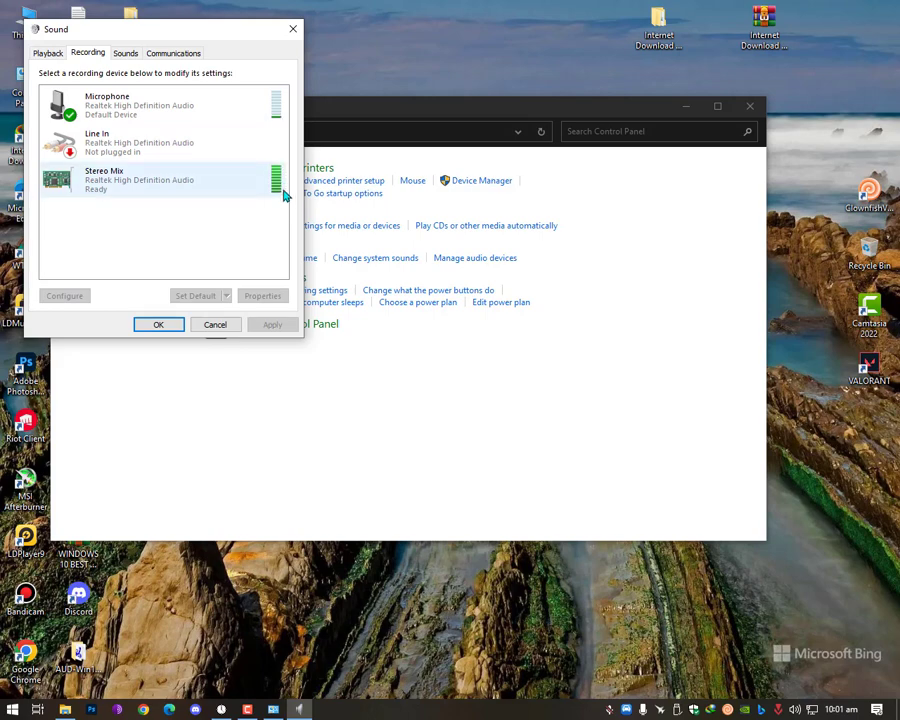
click(256, 712)
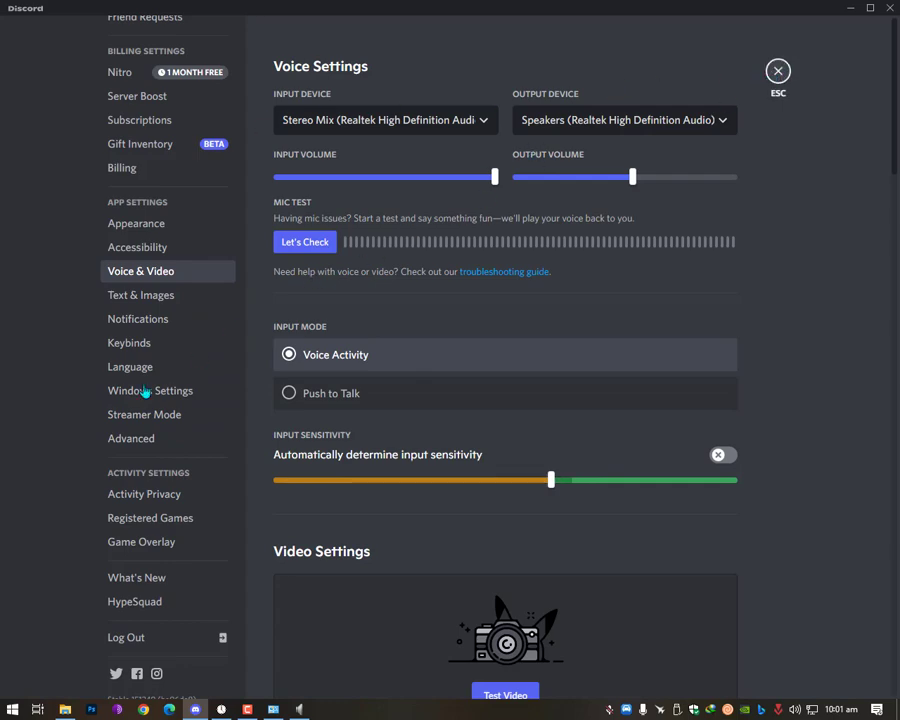
Join the Windows Fixer voice channel, recheck the Stereo Mix input, and unmute the microphone
key(Escape)
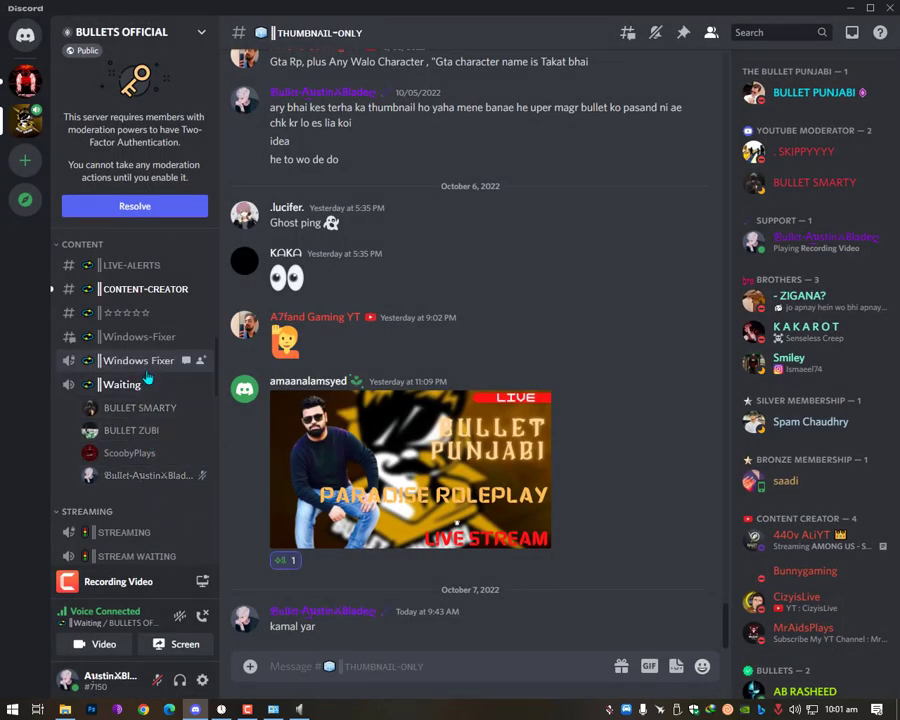
click(148, 362)
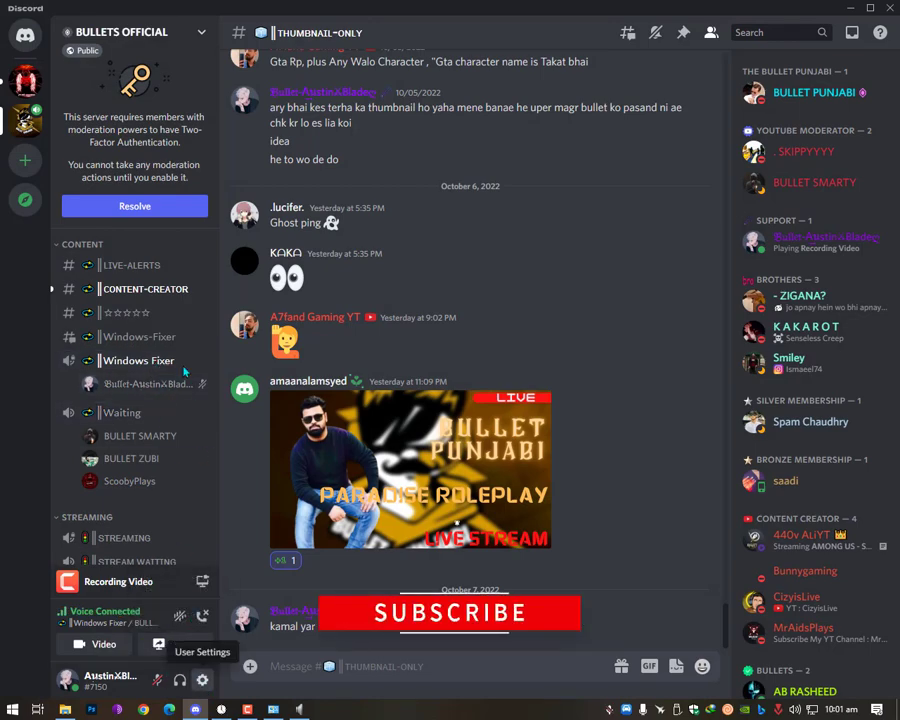
click(202, 680)
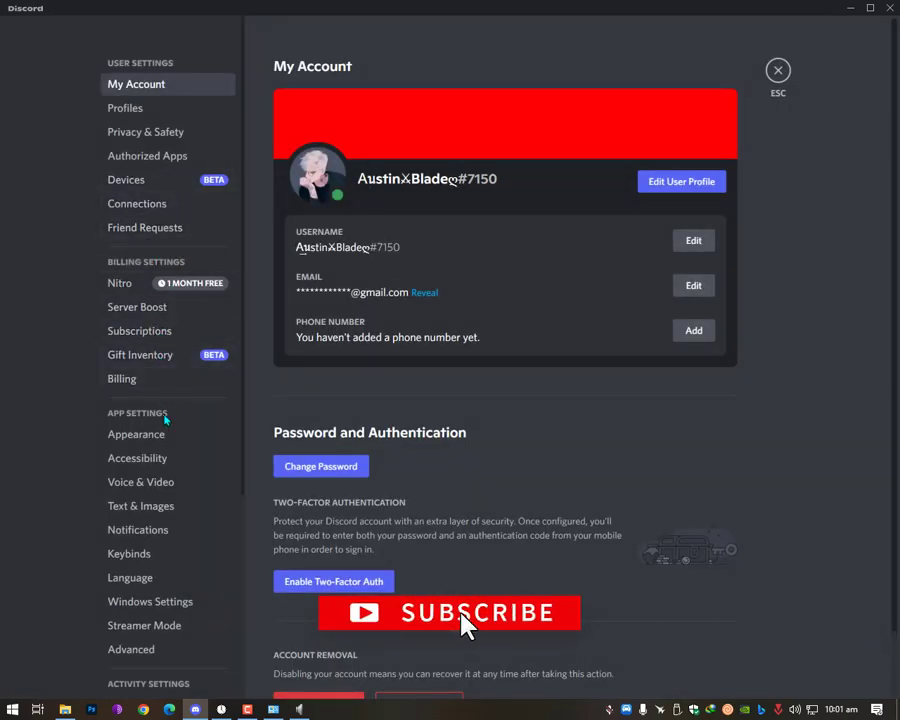
click(172, 482)
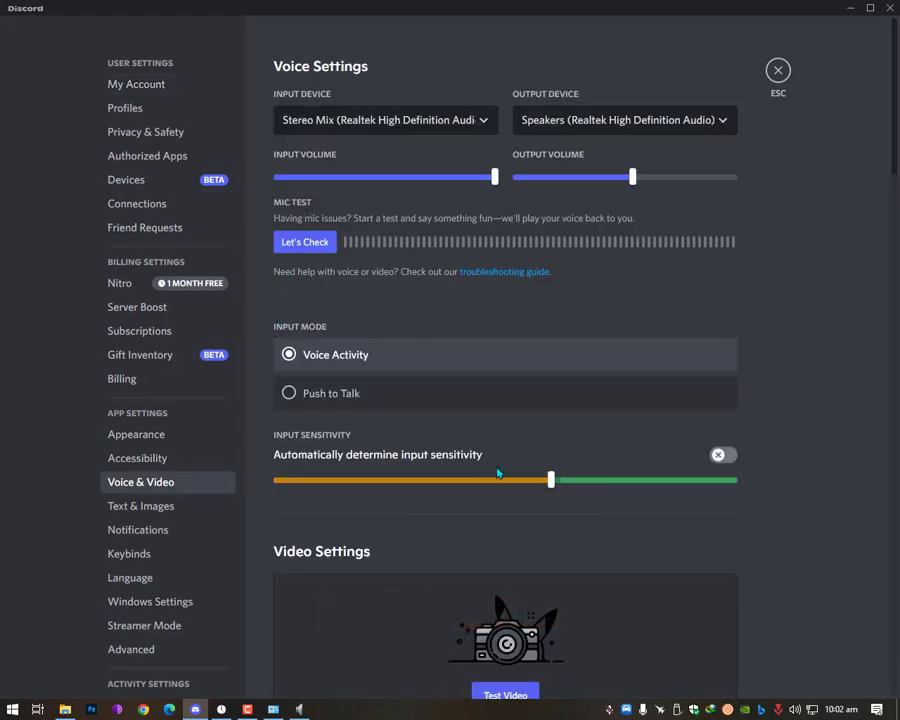
click(776, 72)
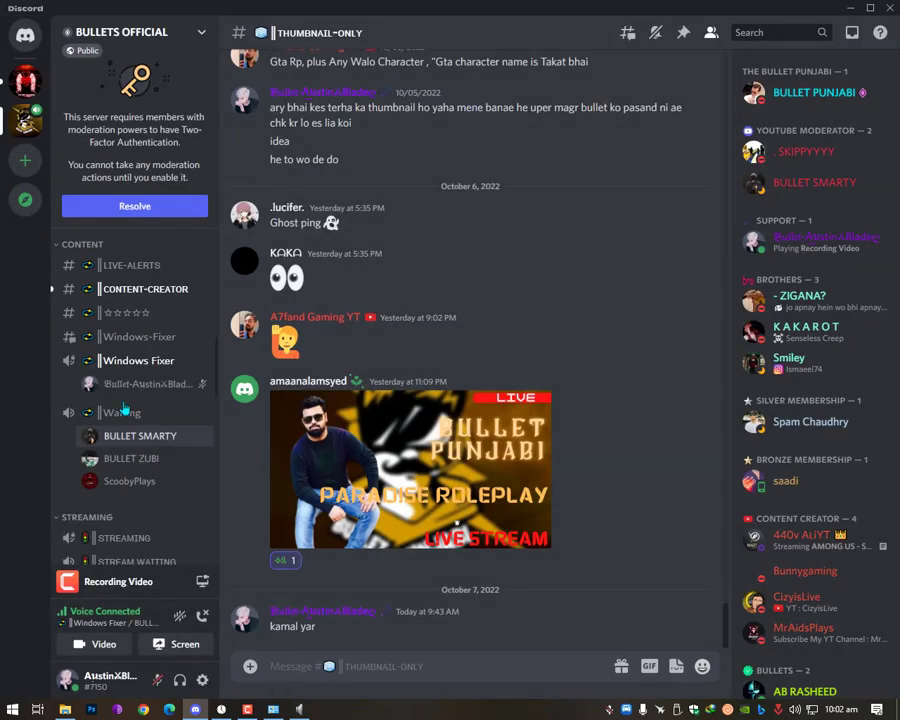
click(158, 681)
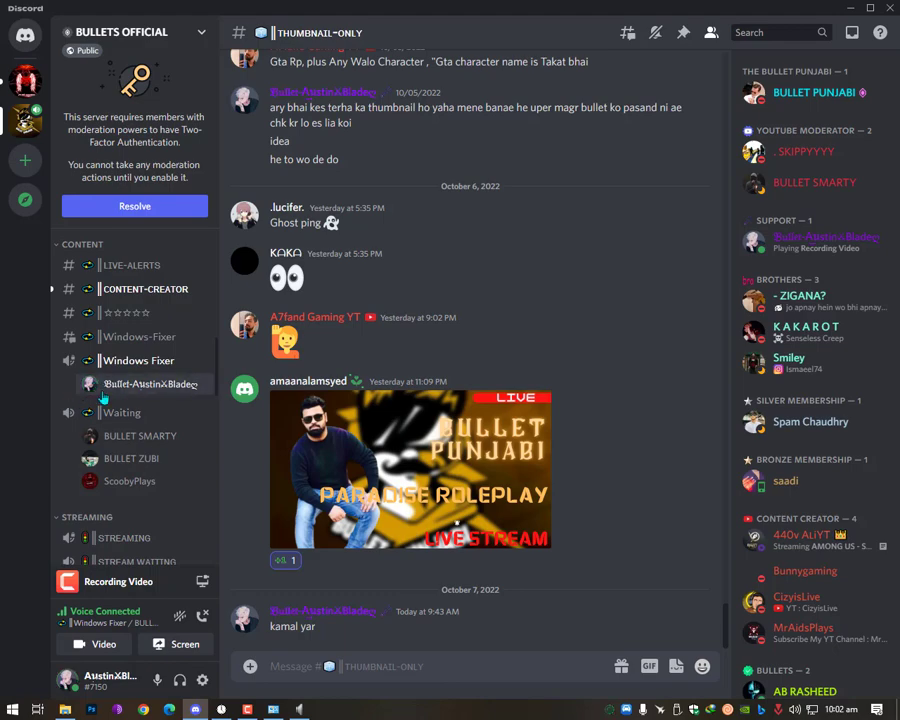
Briefly play Never Surrender from the Music folder, then close the player and folder window
key(alt+Tab)
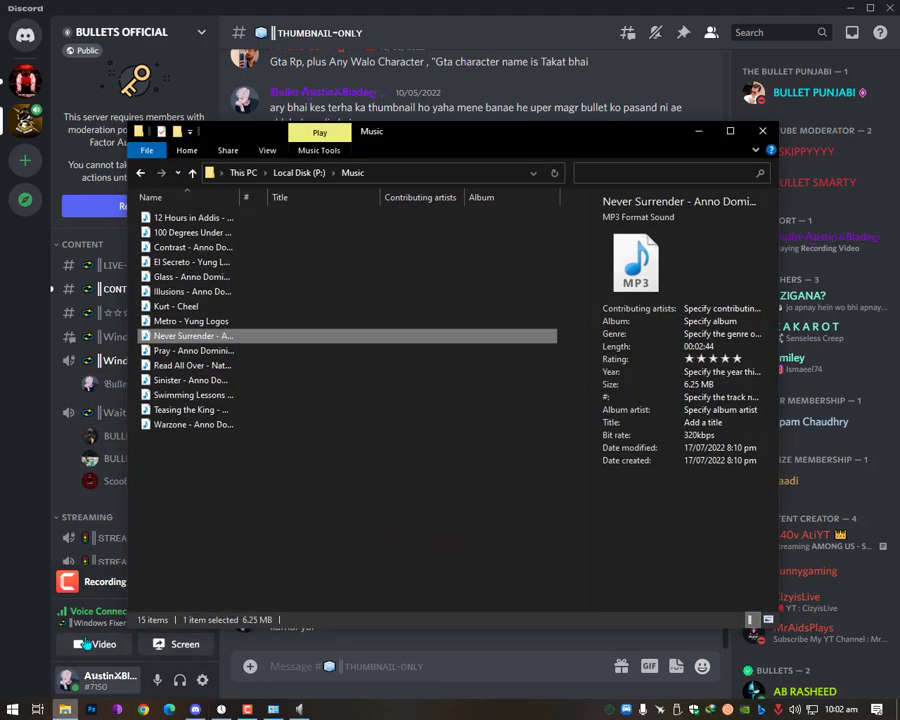
double_click(230, 337)
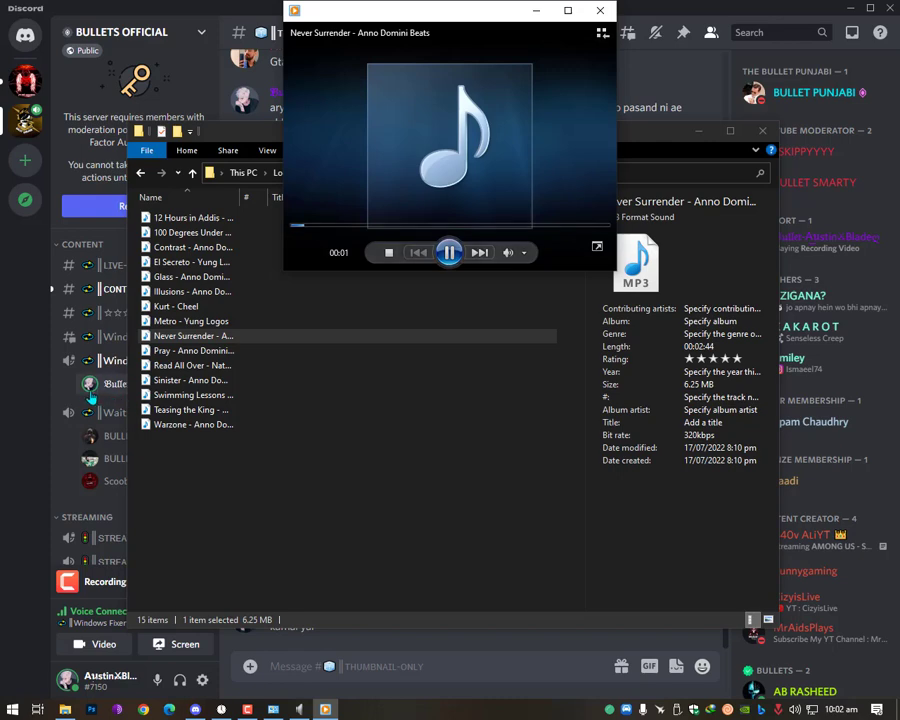
mouse_move(449, 150)
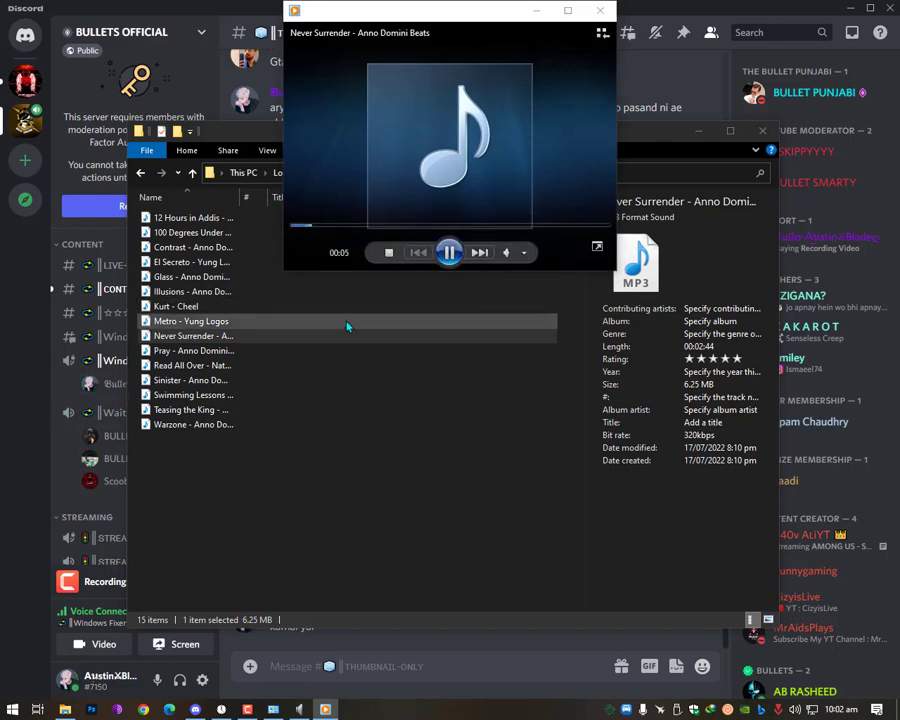
click(600, 10)
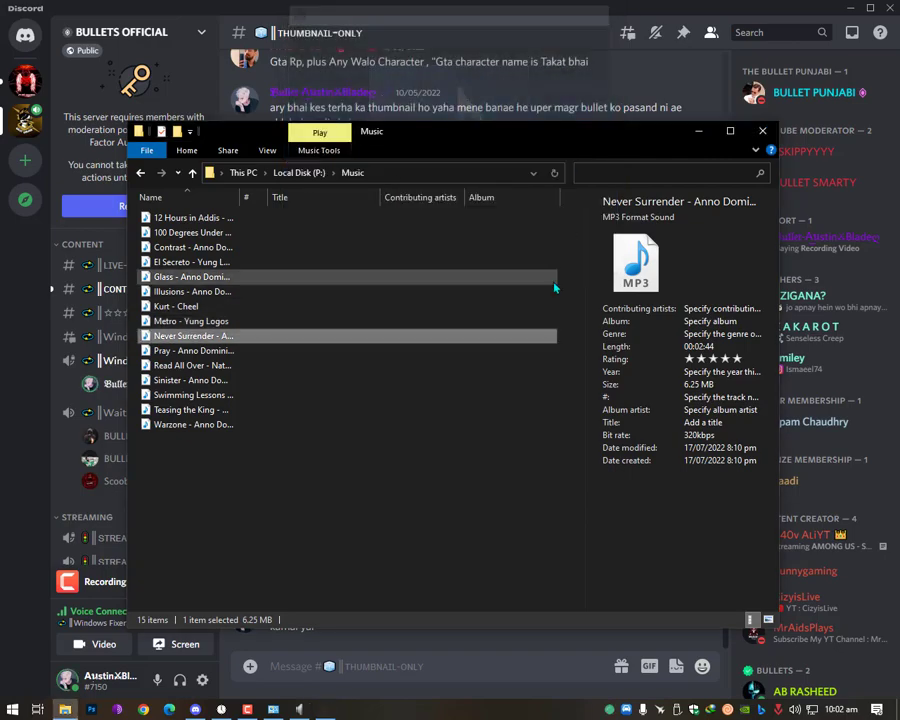
click(699, 131)
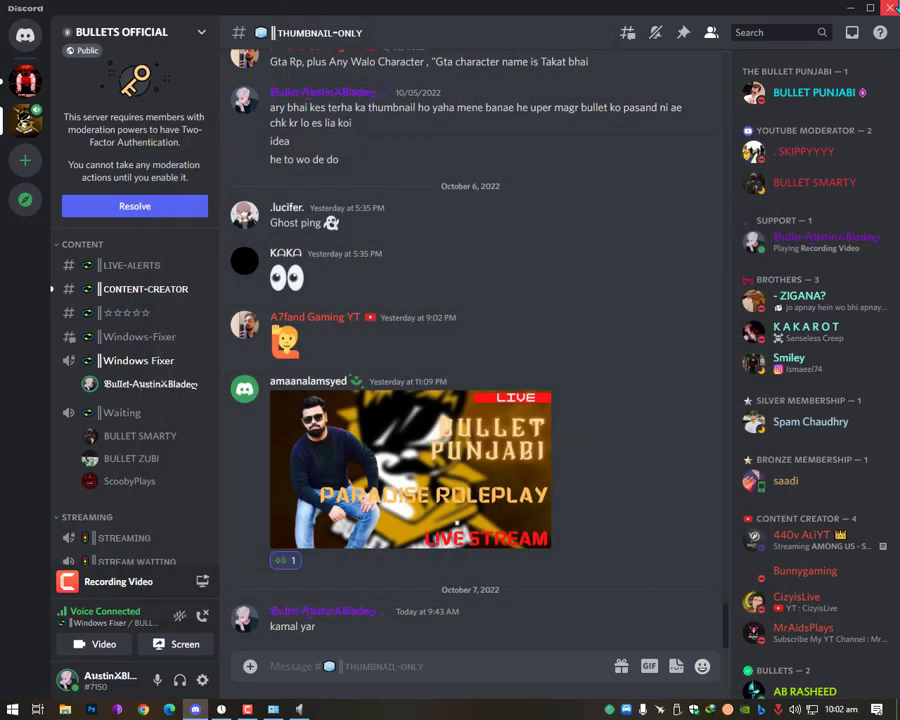
Close Discord and select Stereo Mix in the Recording devices list
click(895, 7)
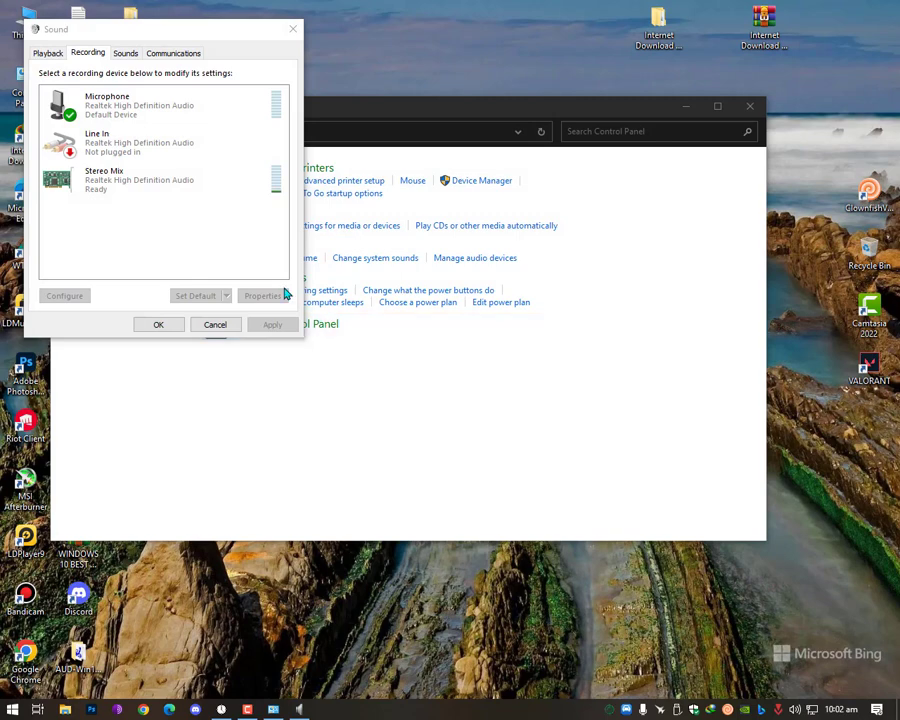
click(117, 179)
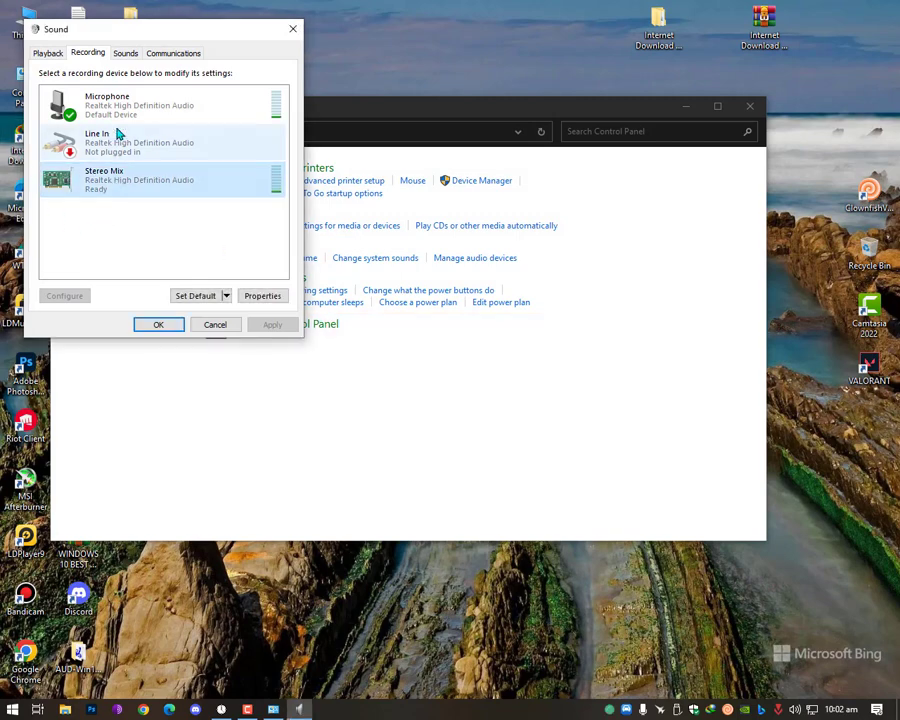
click(48, 53)
click(88, 54)
click(130, 148)
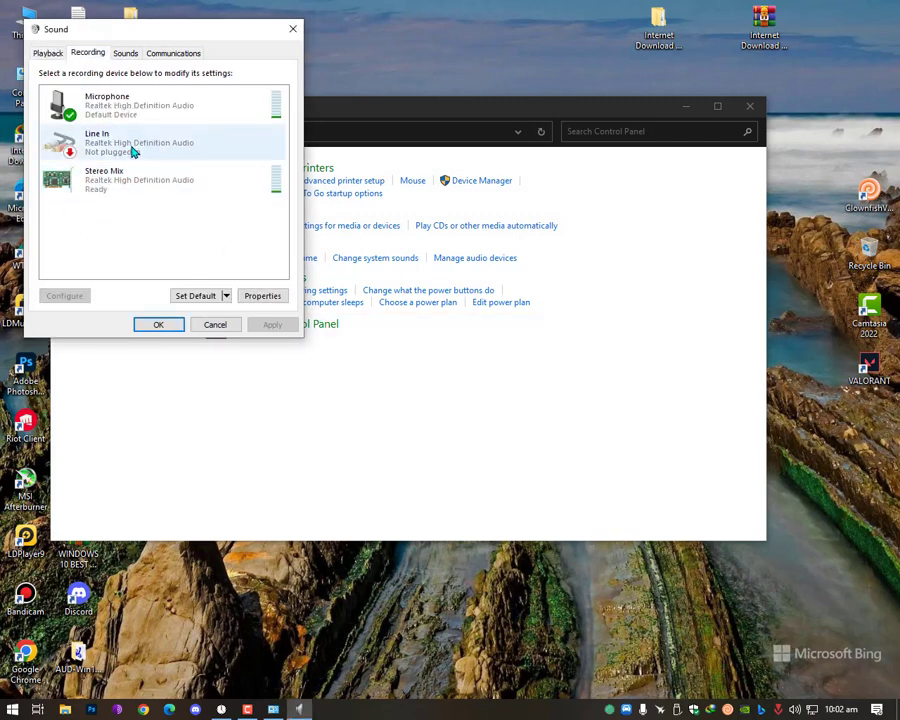
click(253, 190)
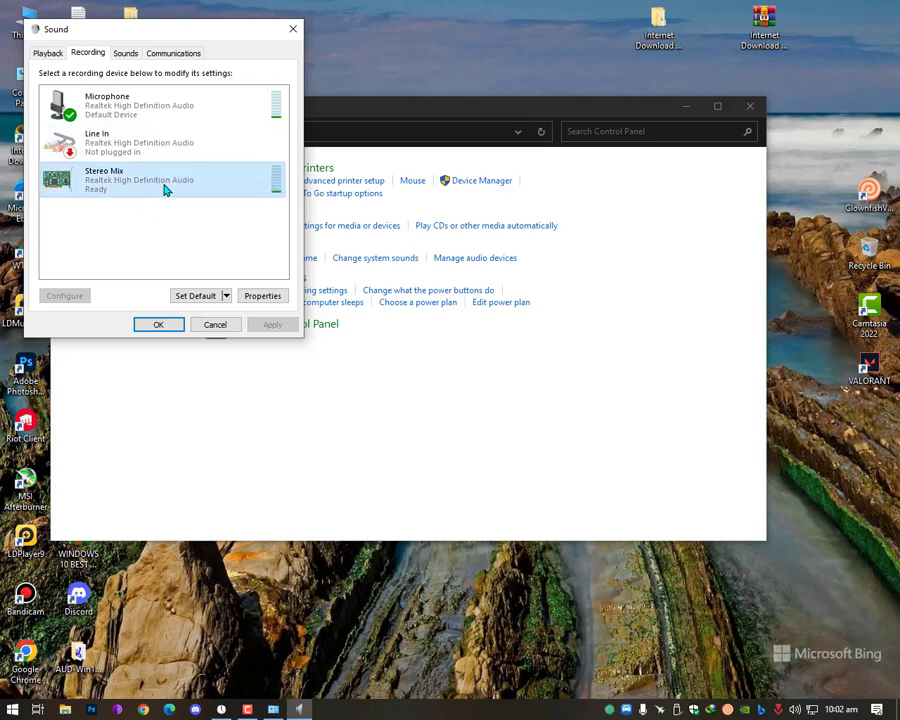
Set the Speakers' Rear Pink, Rear Blue and Rear Green In levels to 0, keeping Front Pink at 100
click(48, 53)
double_click(112, 190)
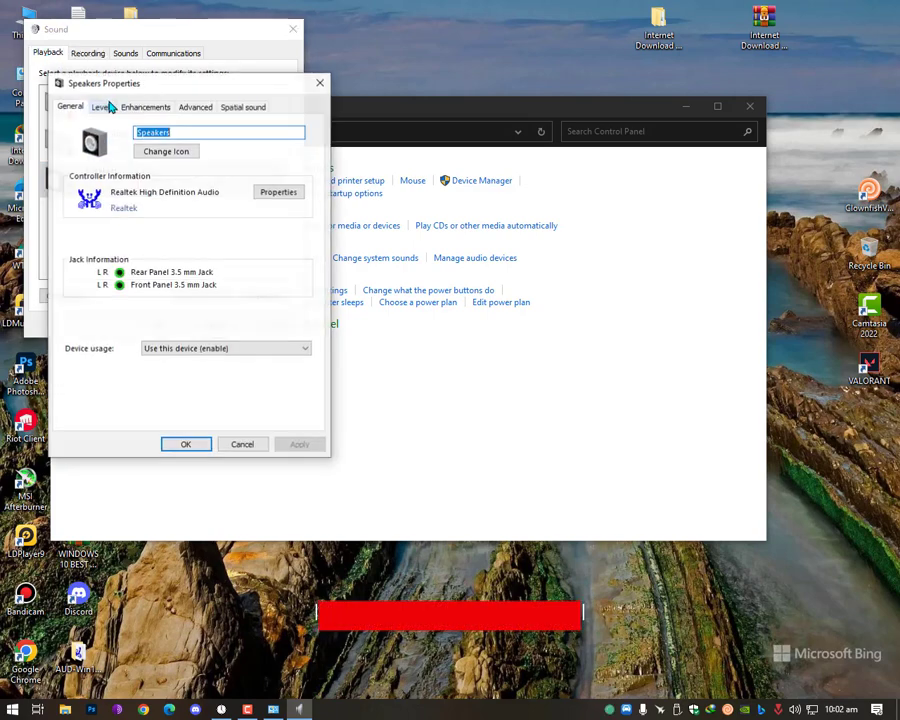
click(103, 106)
drag(181, 251, 80, 252)
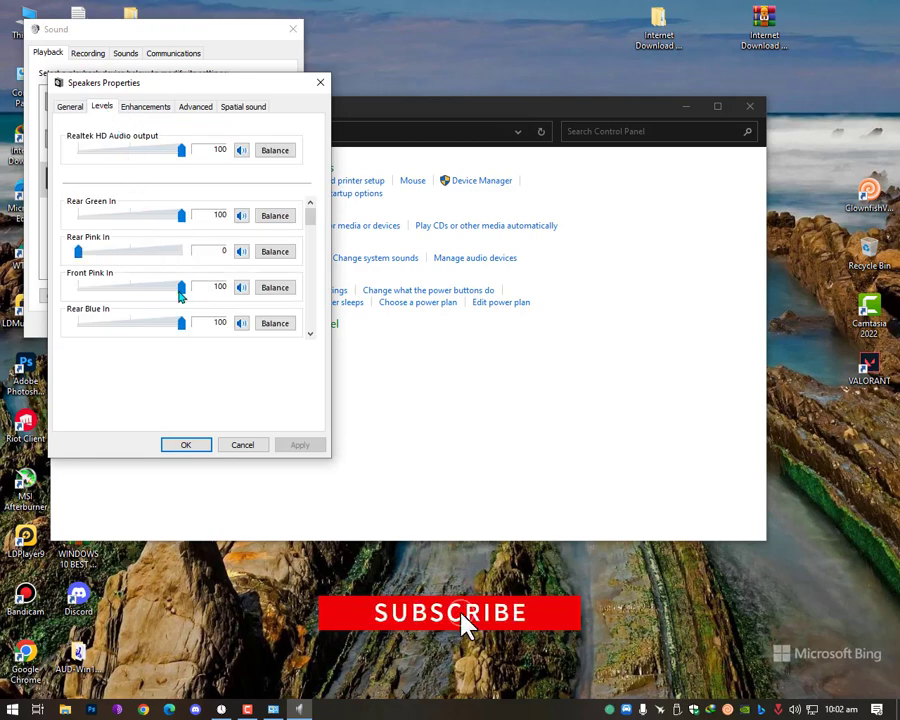
drag(181, 288, 78, 288)
mouse_move(181, 323)
mouse_down()
mouse_move(112, 324)
mouse_move(212, 299)
mouse_up()
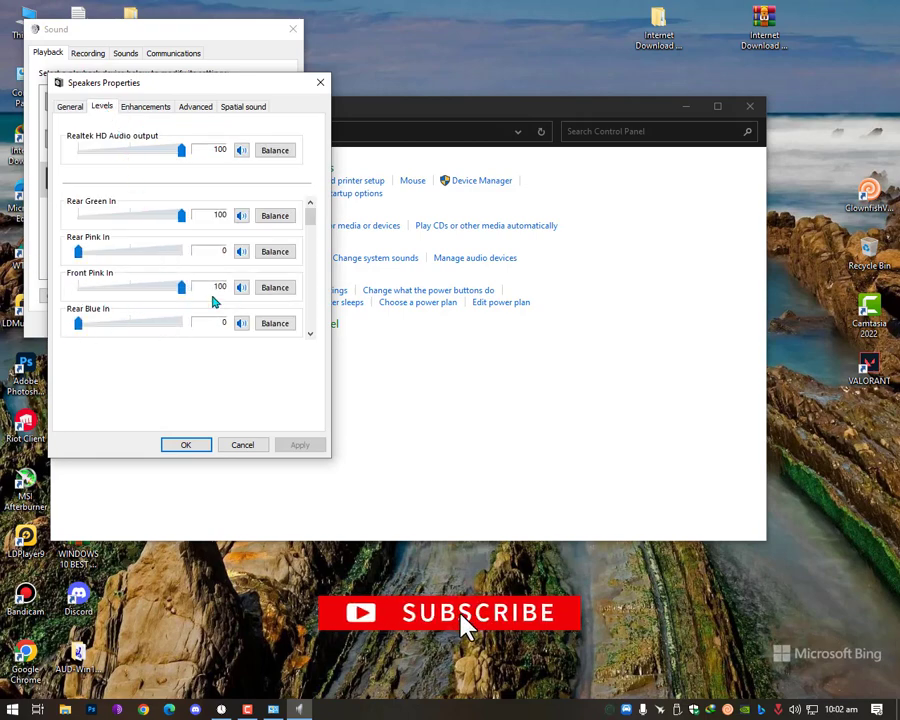
drag(178, 223, 78, 220)
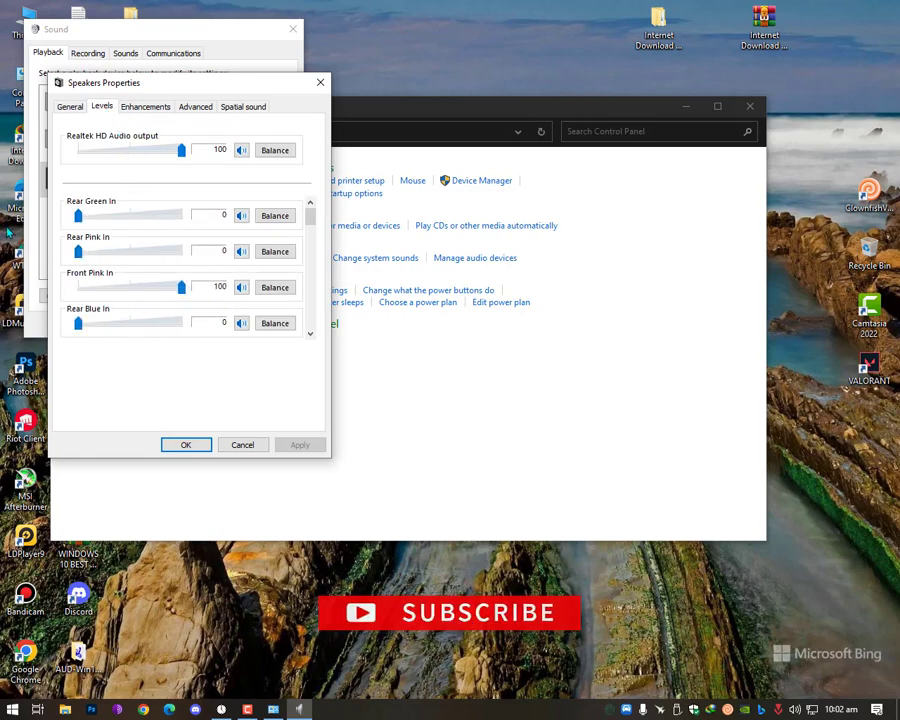
click(187, 445)
Reopen the Speakers properties to verify the new input levels
click(88, 53)
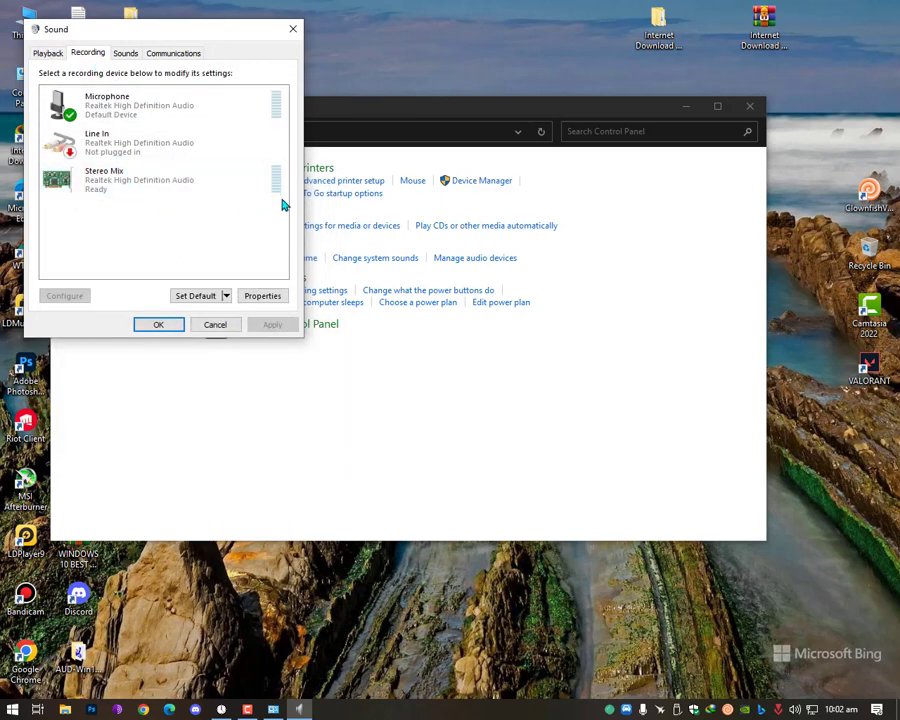
click(48, 52)
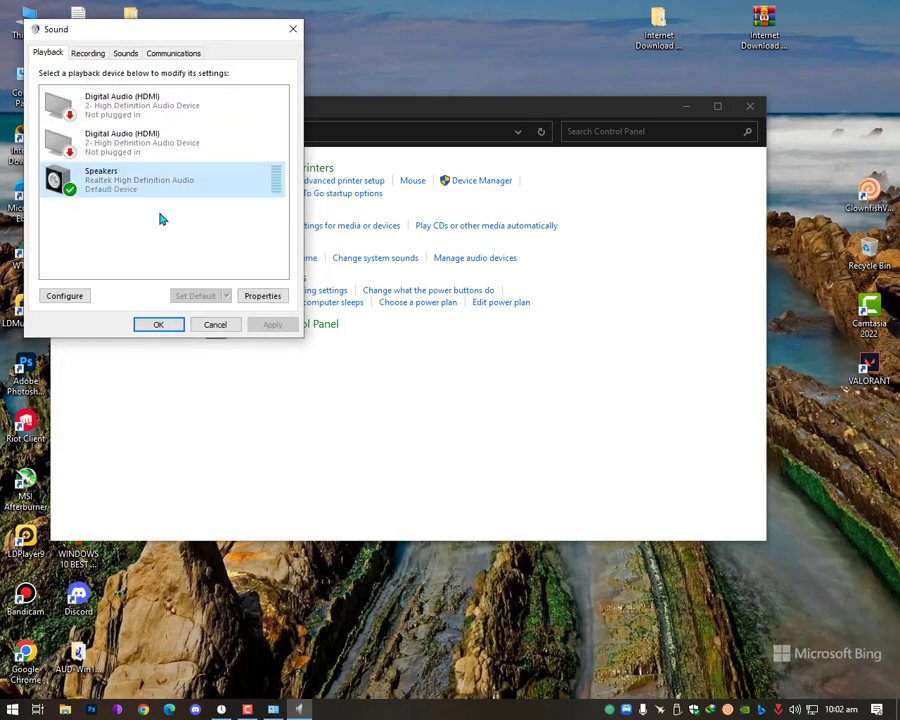
double_click(142, 191)
click(102, 106)
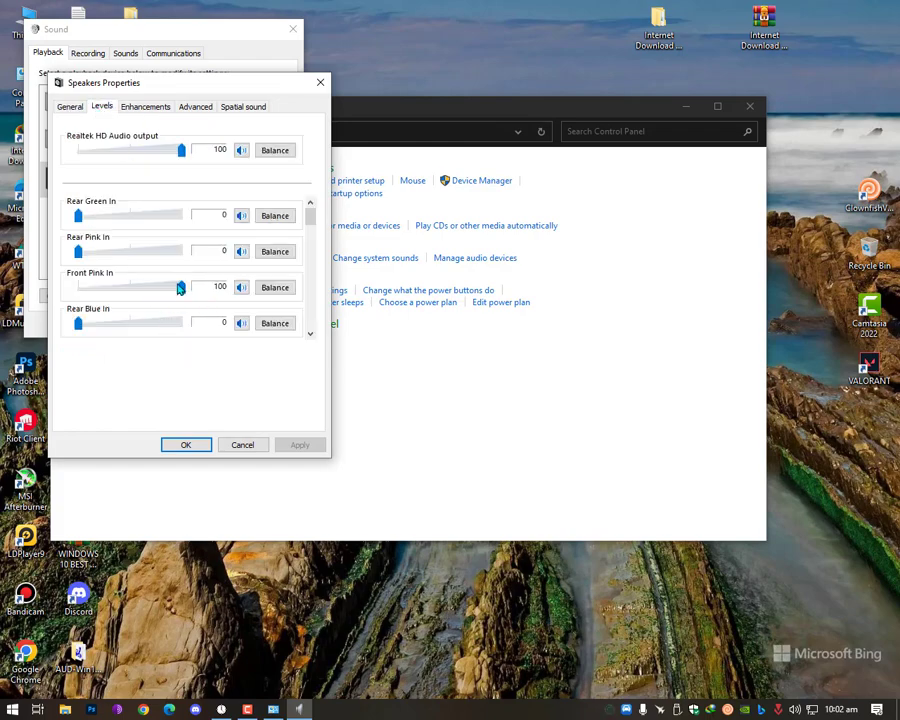
Close the Speakers properties, the Sound dialog, and the Control Panel window
click(185, 444)
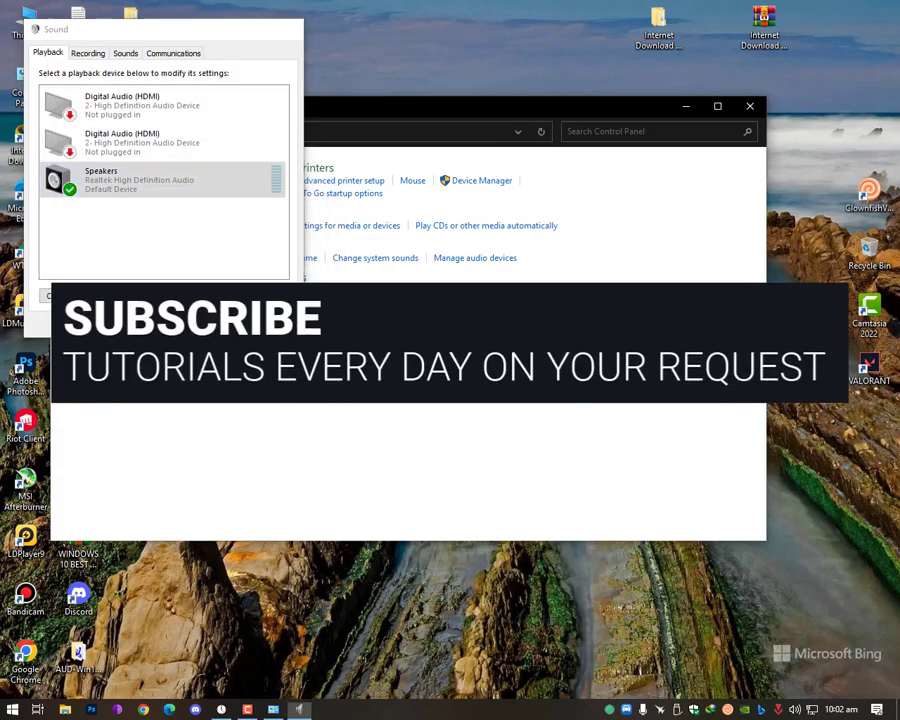
click(750, 107)
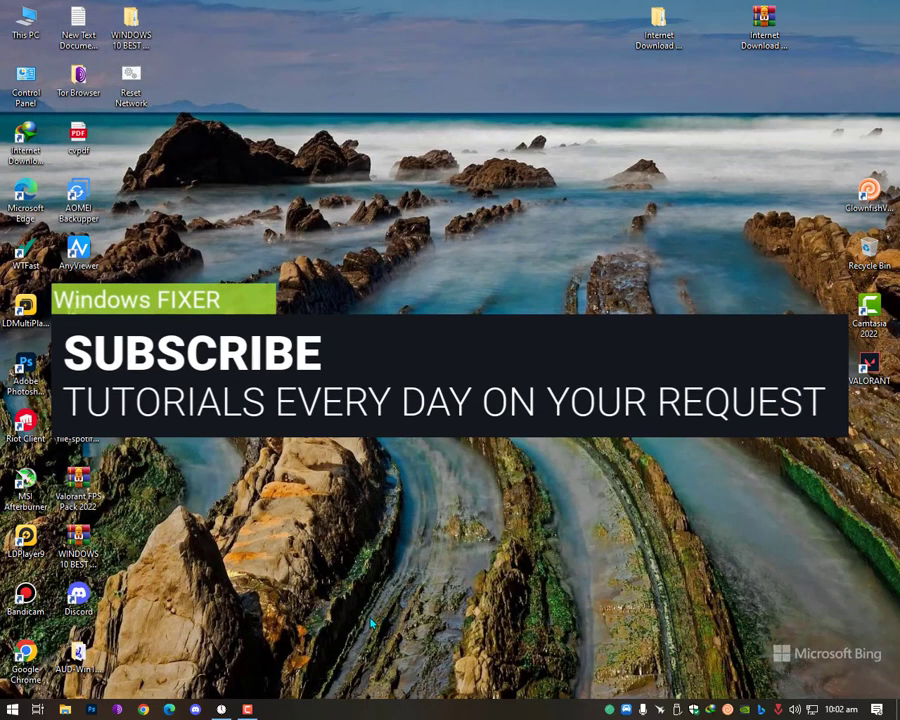